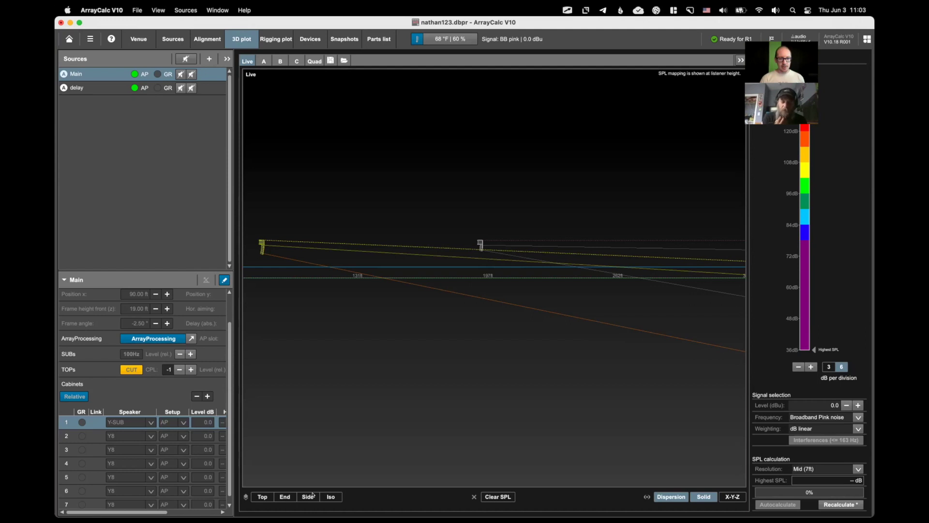
Switch the plot to Side view and sketch arrows along the throw to the far end, then clear them.
{"action": "left_click", "coordinate": [309, 497]}
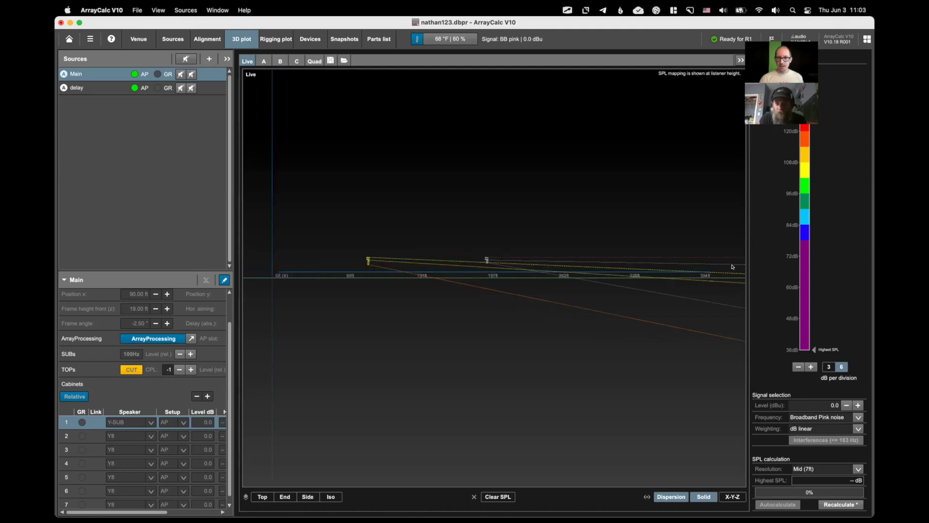
{"action": "key", "text": "ctrl+shift+a"}
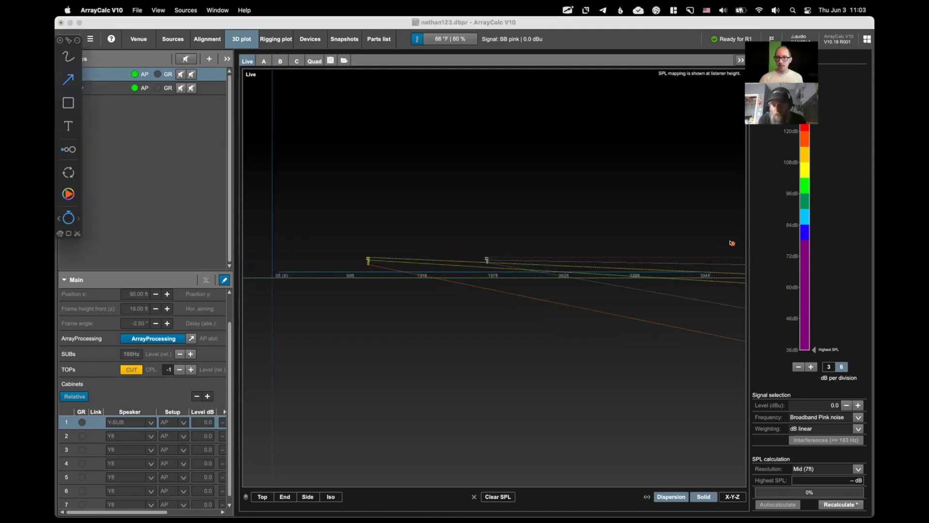
{"action": "left_click_drag", "start_coordinate": [733, 243], "coordinate": [735, 301]}
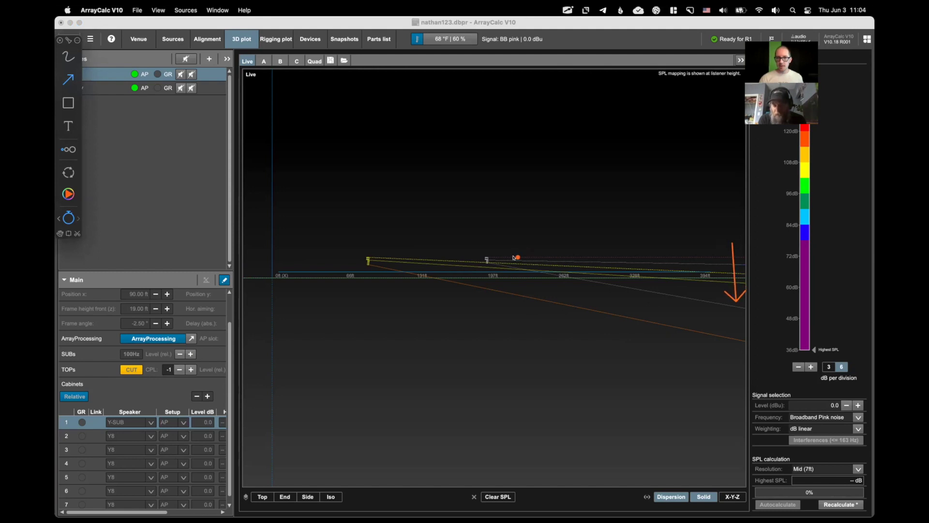
{"action": "left_click_drag", "start_coordinate": [503, 258], "coordinate": [725, 270]}
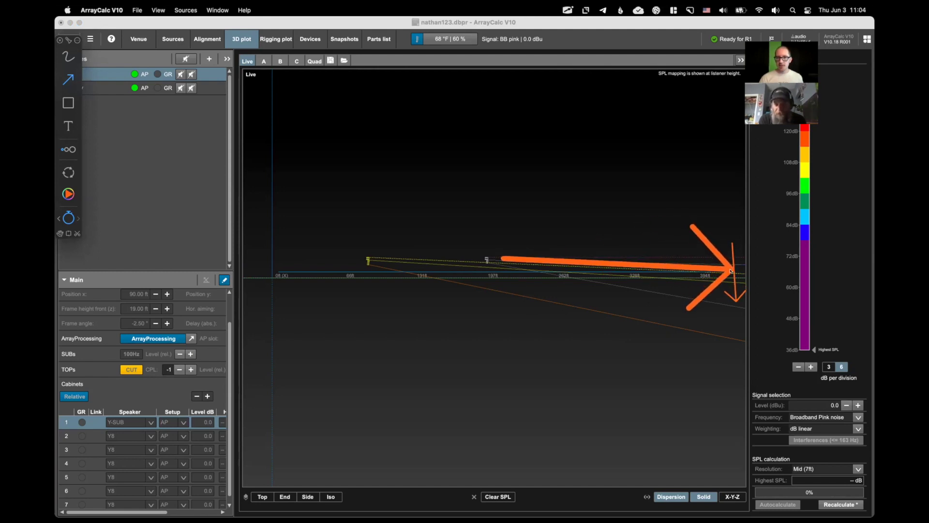
{"action": "key", "text": "Escape"}
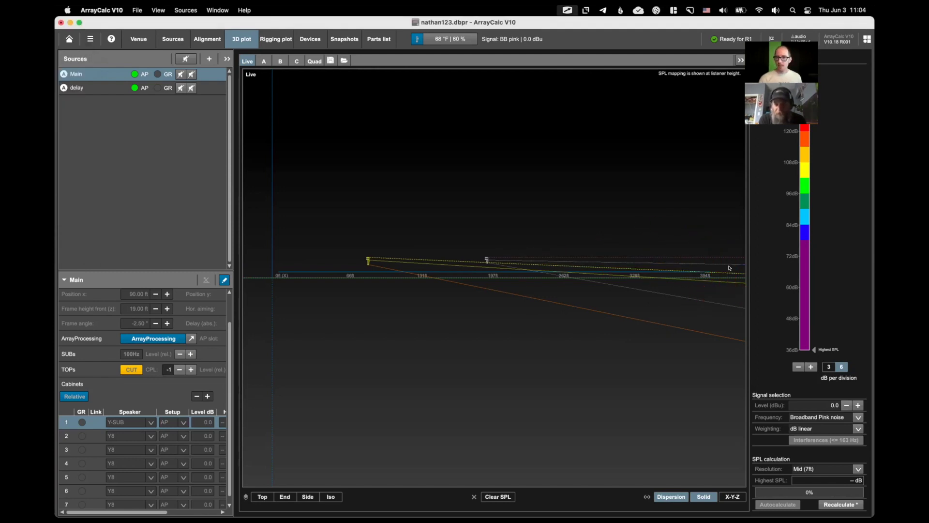
Box the main array, delay array, floor stretch and far end, arrow the throw, then clear the markings.
{"action": "key", "text": "ctrl+shift+a"}
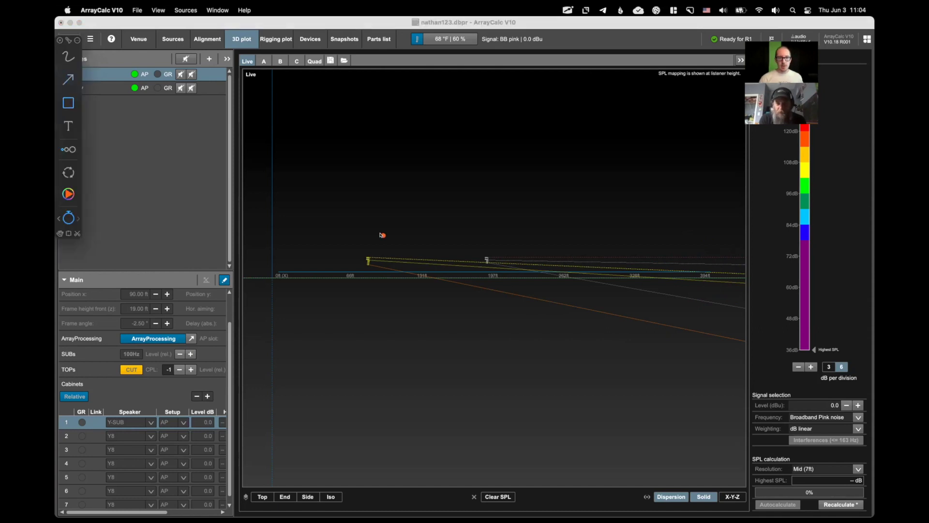
{"action": "left_click_drag", "start_coordinate": [359, 248], "coordinate": [380, 272]}
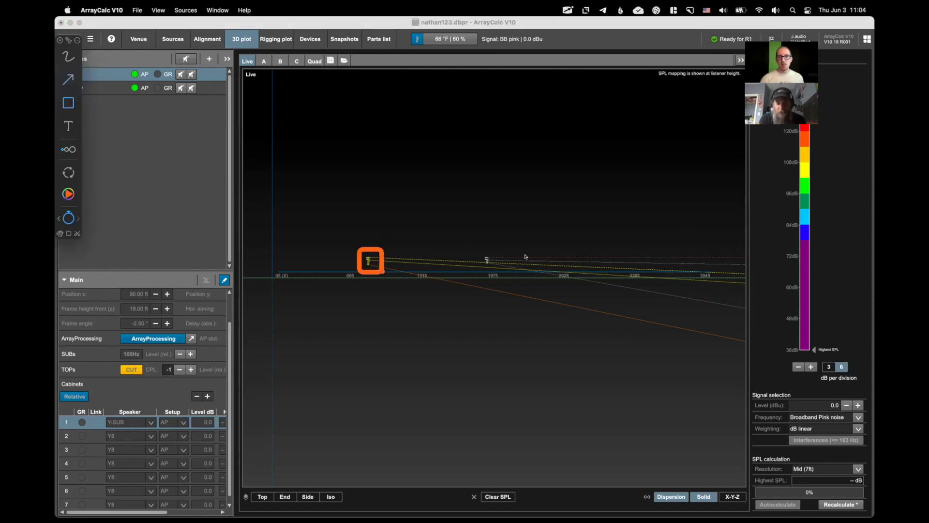
{"action": "left_click_drag", "start_coordinate": [509, 264], "coordinate": [570, 279]}
{"action": "key", "text": "a"}
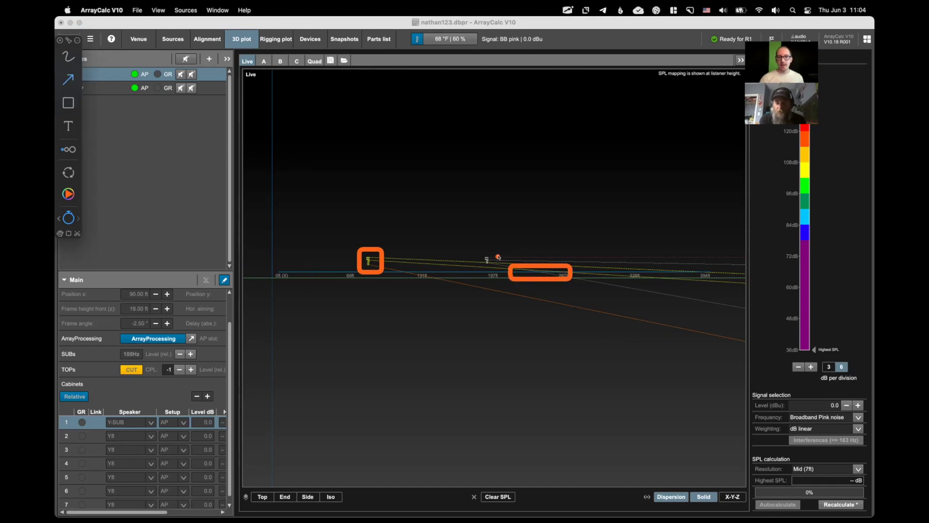
{"action": "left_click_drag", "start_coordinate": [502, 259], "coordinate": [725, 266]}
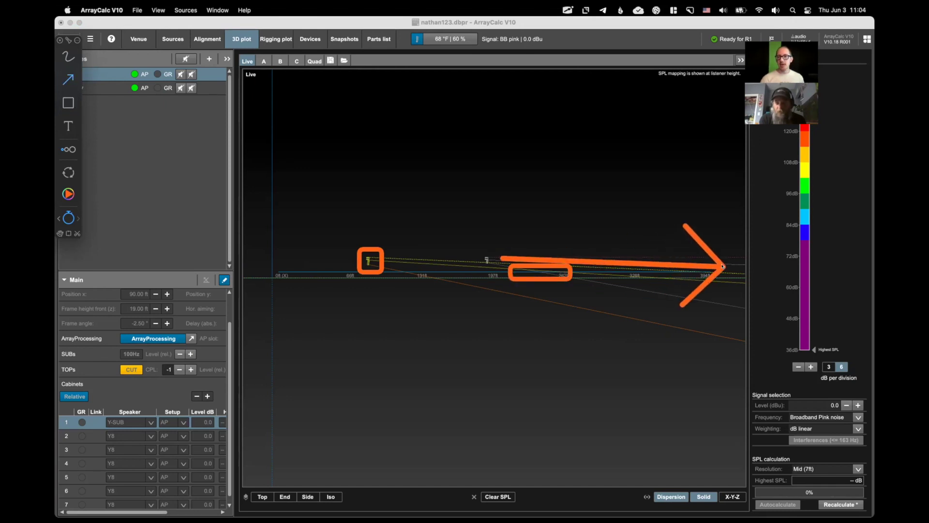
{"action": "key", "text": "r"}
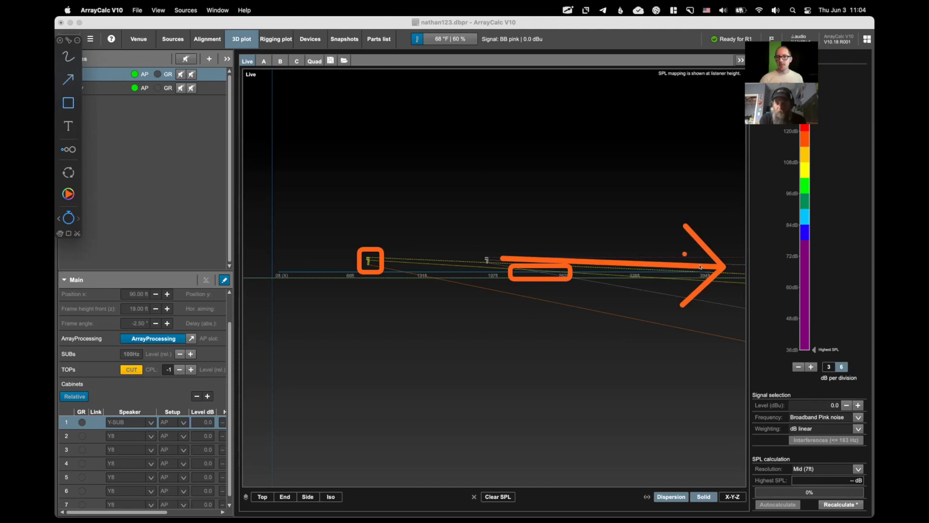
{"action": "left_click_drag", "start_coordinate": [684, 253], "coordinate": [745, 300]}
{"action": "left_click_drag", "start_coordinate": [348, 240], "coordinate": [395, 278]}
{"action": "left_click_drag", "start_coordinate": [473, 244], "coordinate": [513, 272]}
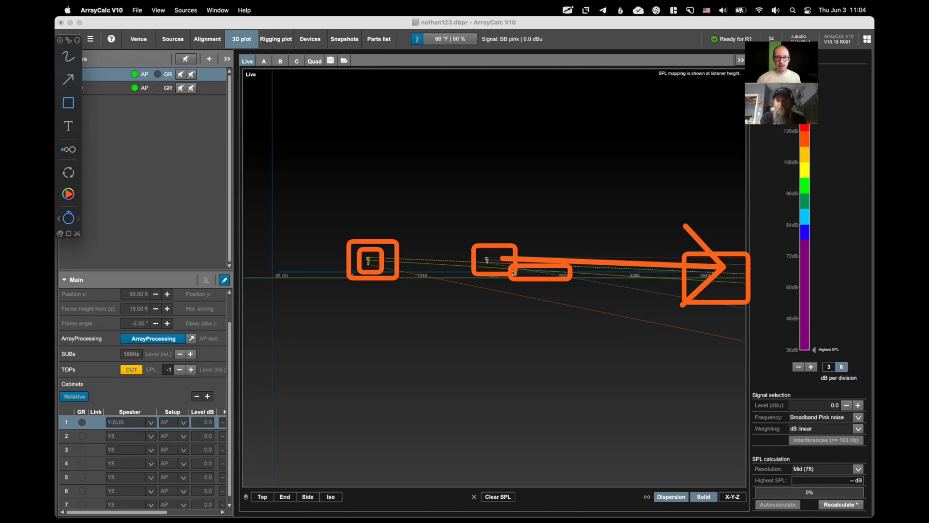
{"action": "key", "text": "Escape"}
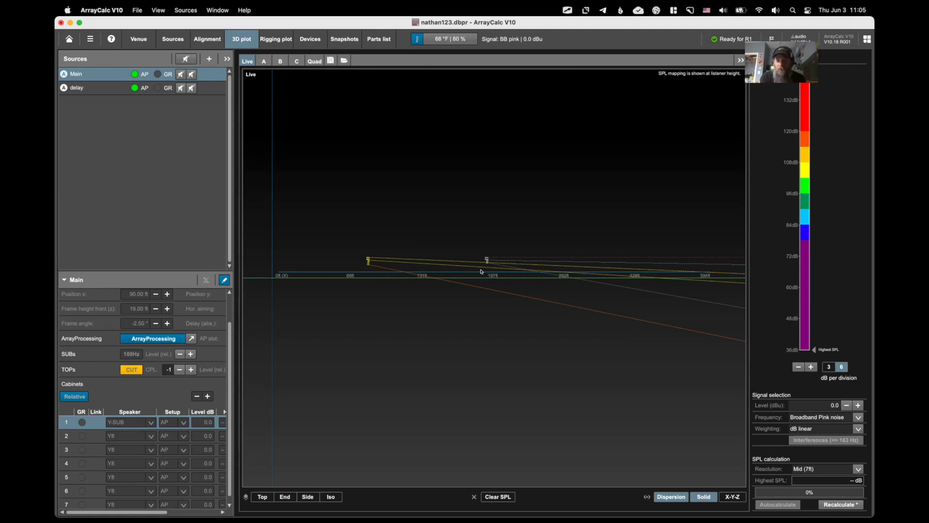
Zoom in and pan the side view until the main and delay arrays both fill the plot.
{"action": "scroll", "coordinate": [482, 271], "scroll_direction": "up", "scroll_amount": 2}
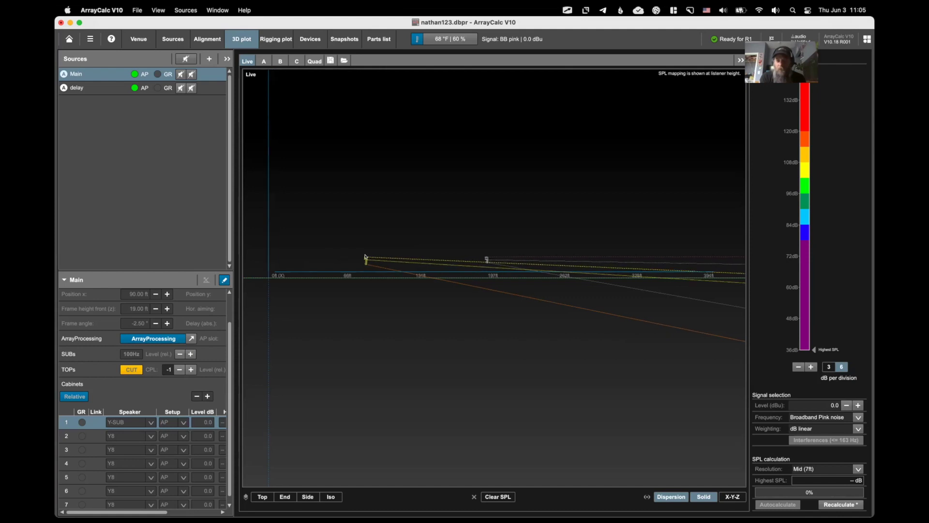
{"action": "scroll", "coordinate": [363, 254], "scroll_direction": "up", "scroll_amount": 3}
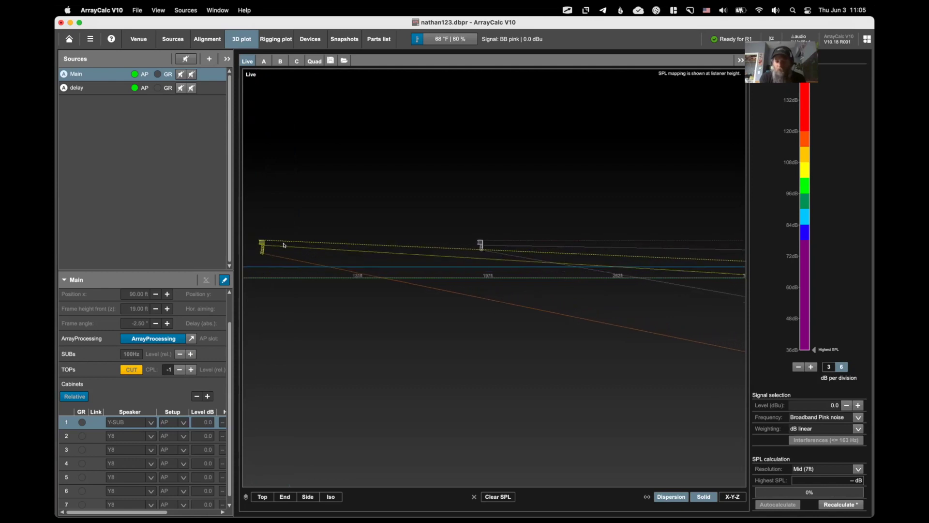
{"action": "left_click_drag", "start_coordinate": [278, 250], "coordinate": [471, 320]}
{"action": "scroll", "coordinate": [359, 265], "scroll_direction": "up", "scroll_amount": 4}
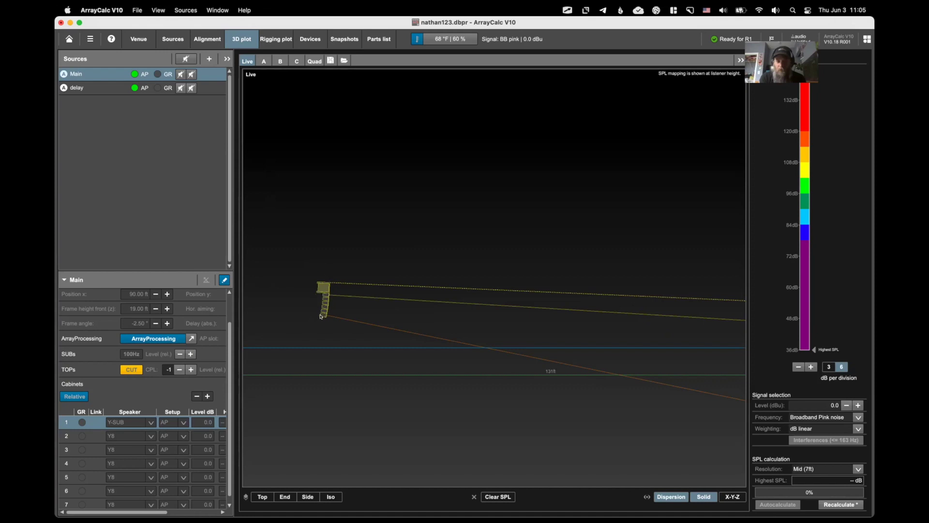
{"action": "left_click_drag", "start_coordinate": [496, 319], "coordinate": [400, 309]}
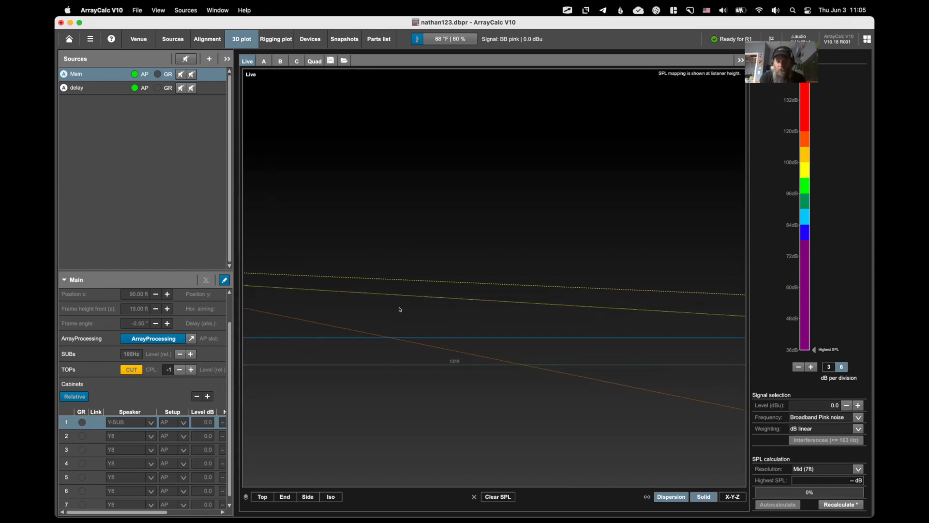
{"action": "scroll", "coordinate": [400, 309], "scroll_direction": "down", "scroll_amount": 4}
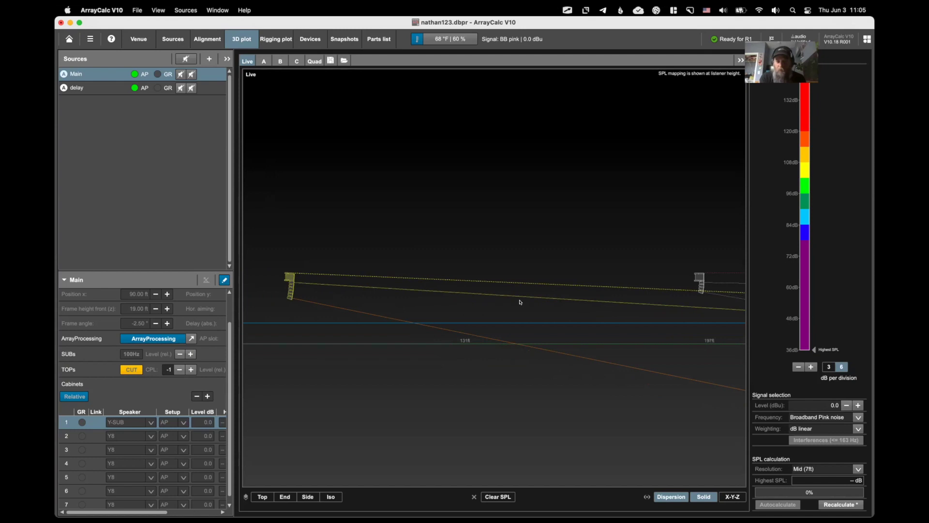
{"action": "left_click_drag", "start_coordinate": [520, 302], "coordinate": [483, 297]}
{"action": "key", "text": "ctrl+shift+a"}
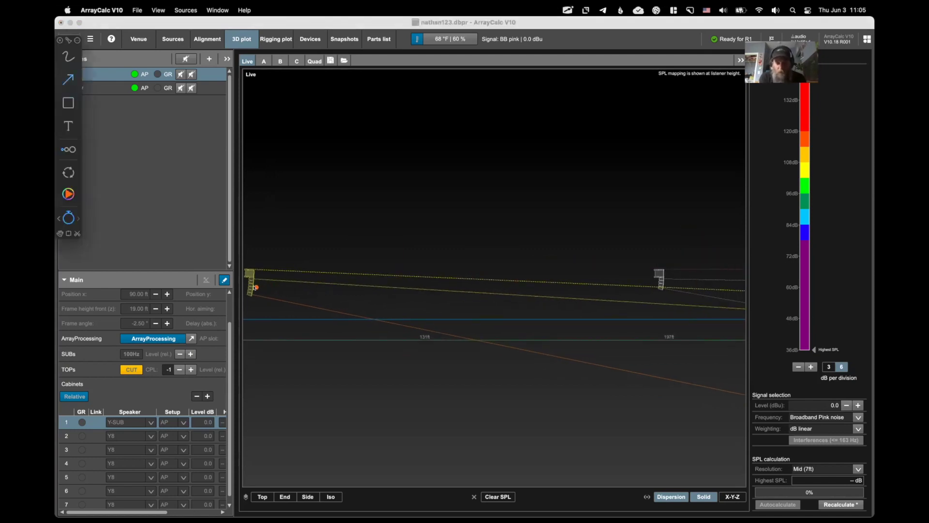
Mark the throw from the main array, the delay floor point and the far end with arrows, then clear them.
{"action": "mouse_move", "coordinate": [252, 287]}
{"action": "left_mouse_down"}
{"action": "mouse_move", "coordinate": [631, 317]}
{"action": "mouse_move", "coordinate": [615, 319]}
{"action": "left_mouse_up"}
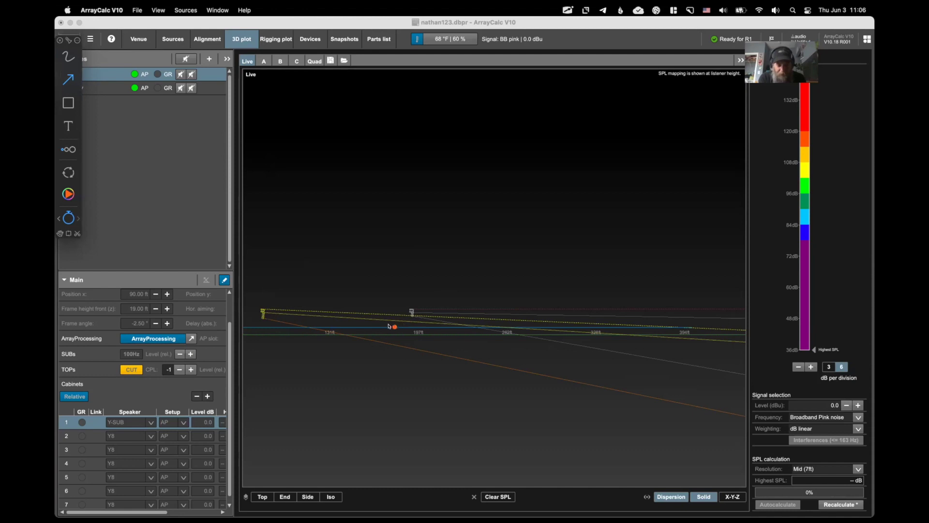
{"action": "left_click_drag", "start_coordinate": [388, 324], "coordinate": [400, 331]}
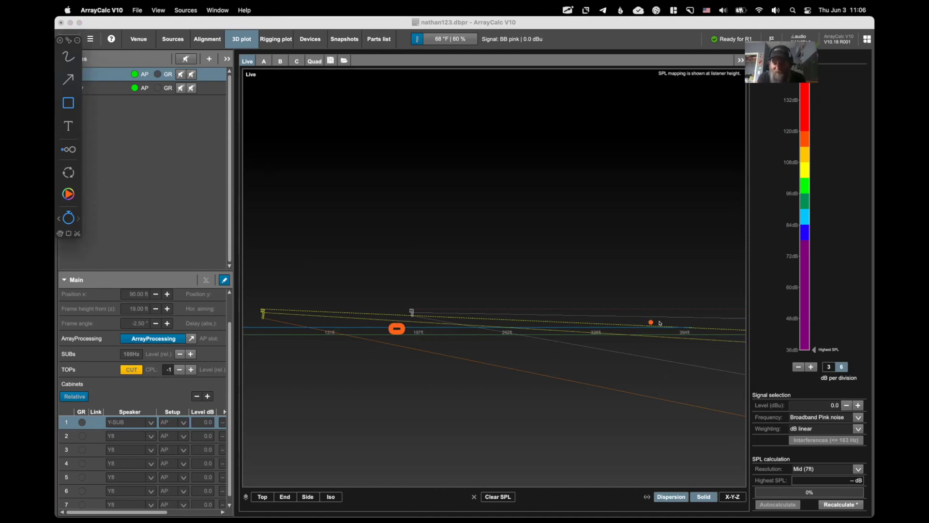
{"action": "left_click", "coordinate": [694, 325]}
{"action": "left_click_drag", "start_coordinate": [695, 326], "coordinate": [704, 331]}
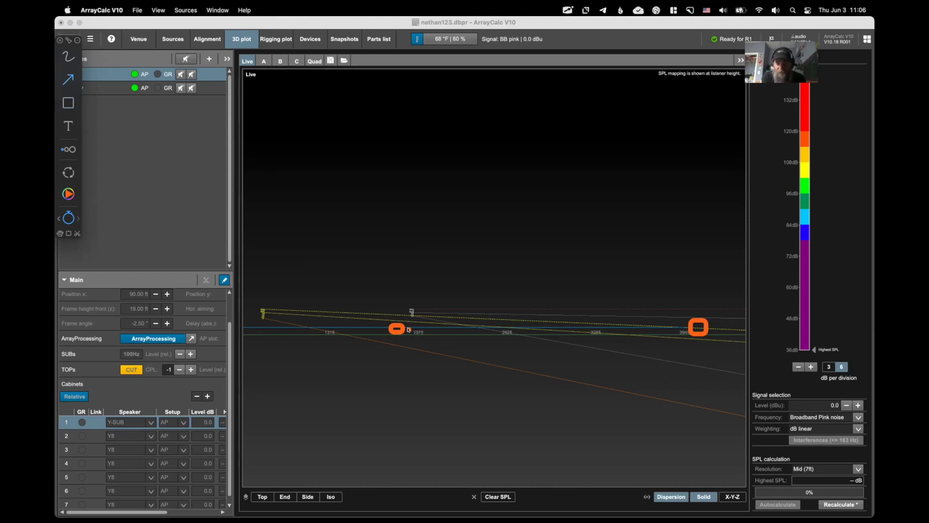
{"action": "key", "text": "a"}
{"action": "left_click_drag", "start_coordinate": [410, 329], "coordinate": [475, 327]}
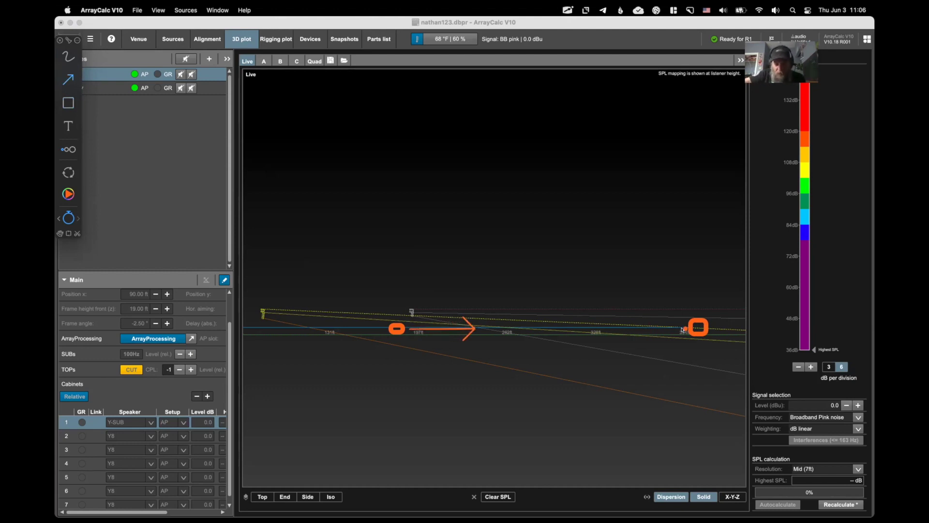
{"action": "left_click_drag", "start_coordinate": [681, 327], "coordinate": [551, 329]}
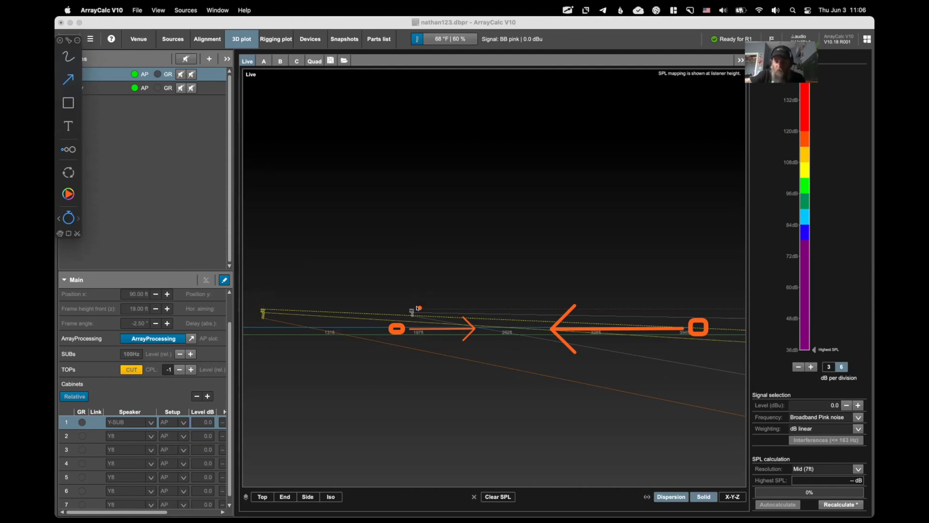
{"action": "key", "text": "Escape"}
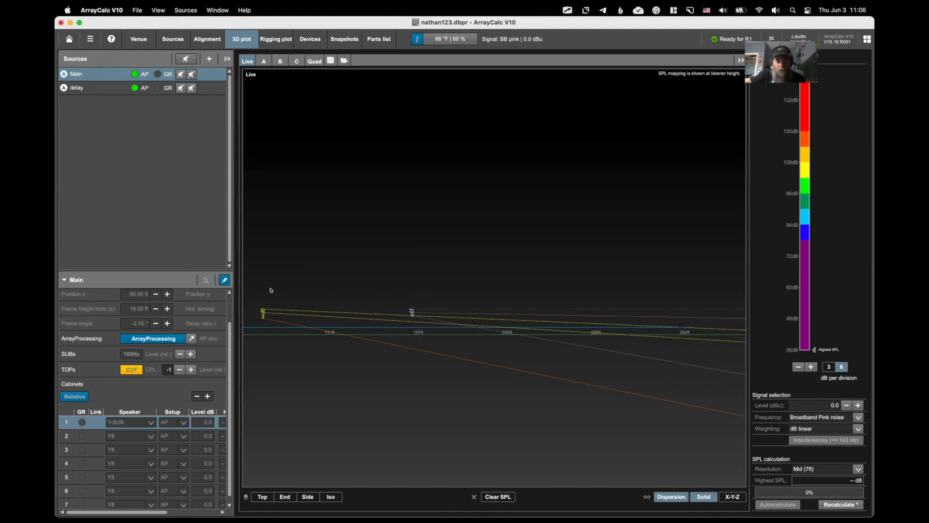
Flip to Iso and back to Side, then zoom and pan in around the delay array.
{"action": "left_click", "coordinate": [329, 496]}
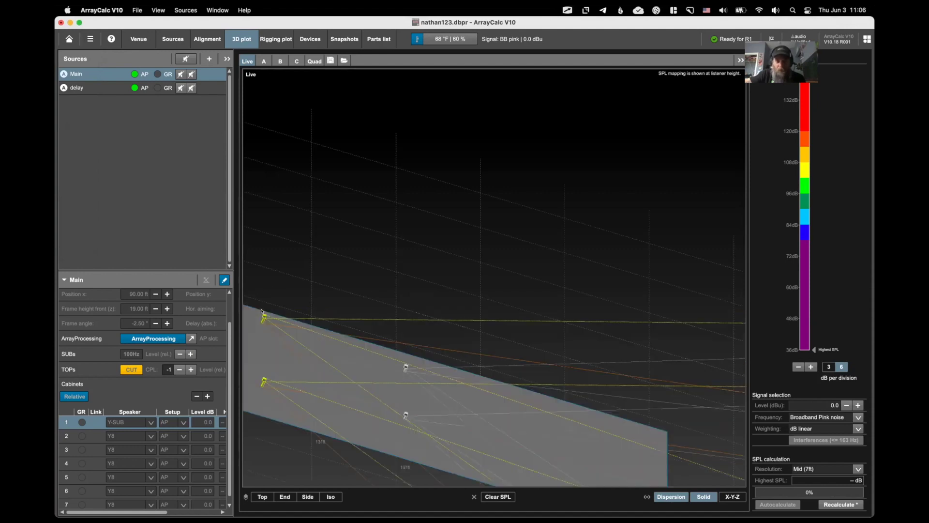
{"action": "left_click", "coordinate": [307, 496]}
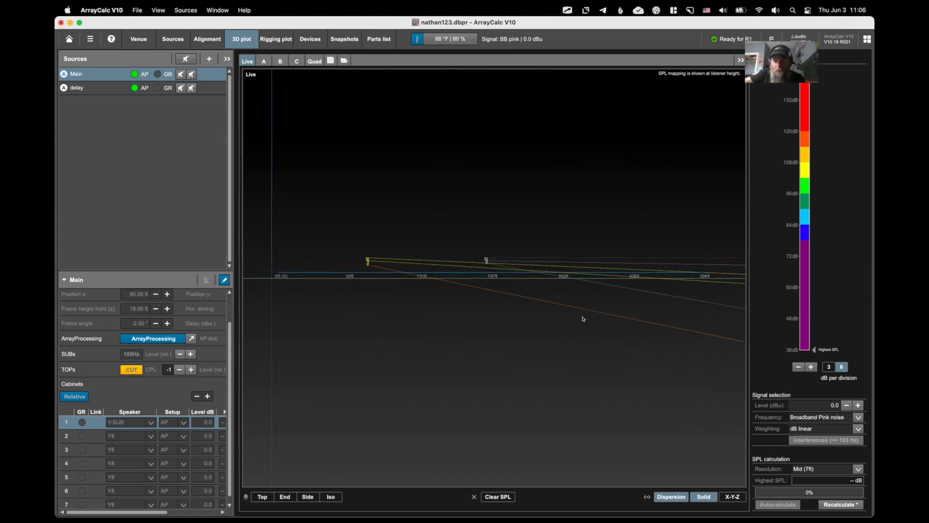
{"action": "left_click_drag", "start_coordinate": [583, 317], "coordinate": [556, 323]}
{"action": "scroll", "coordinate": [556, 323], "scroll_direction": "up", "scroll_amount": 5}
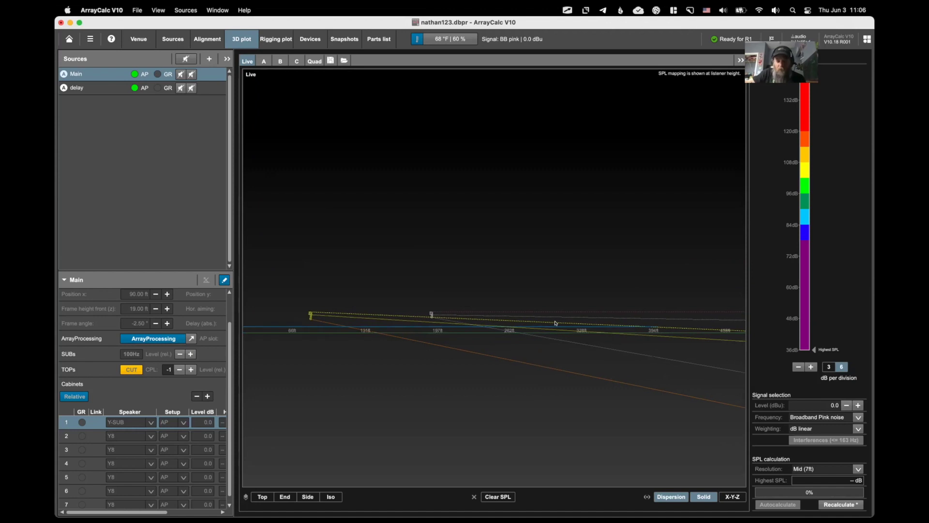
{"action": "scroll", "coordinate": [556, 322], "scroll_direction": "up", "scroll_amount": 2}
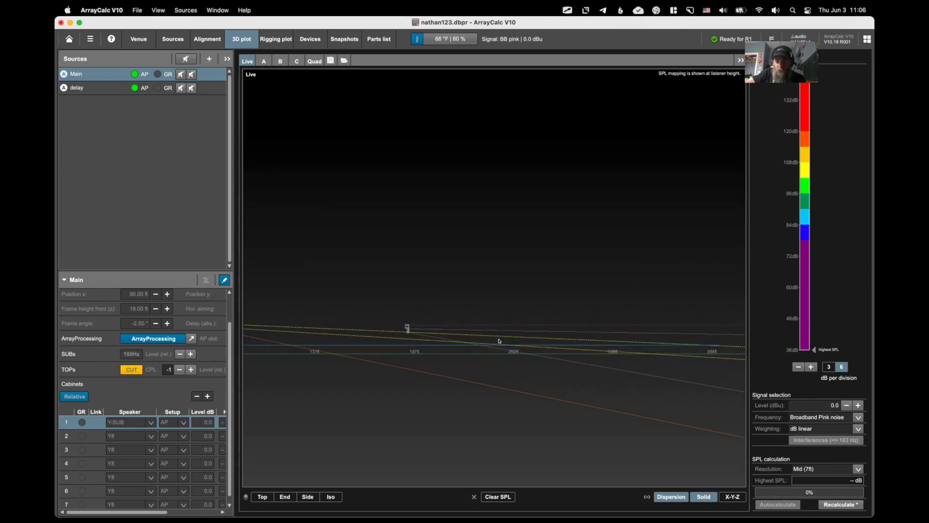
{"action": "left_click_drag", "start_coordinate": [498, 338], "coordinate": [525, 325]}
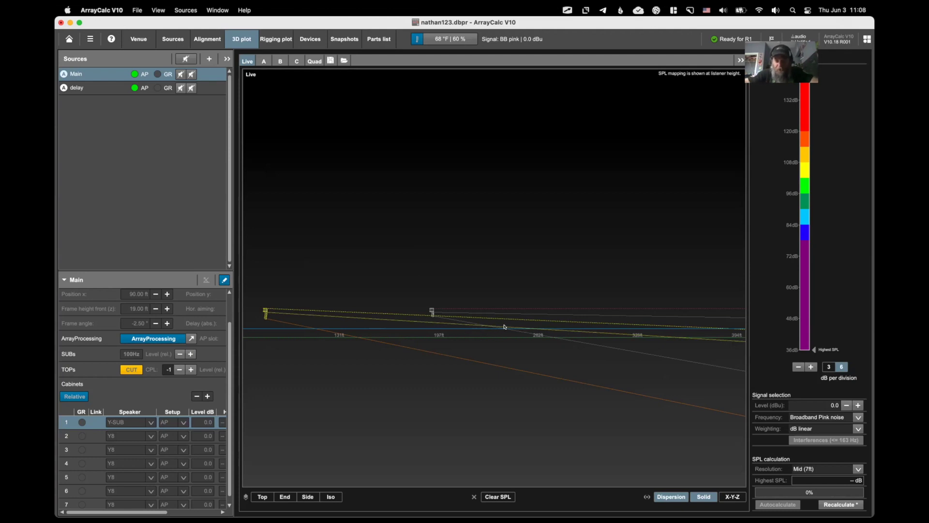
Zoom in and raise the delay array and floor lines into view.
{"action": "scroll", "coordinate": [504, 327], "scroll_direction": "up", "scroll_amount": 2}
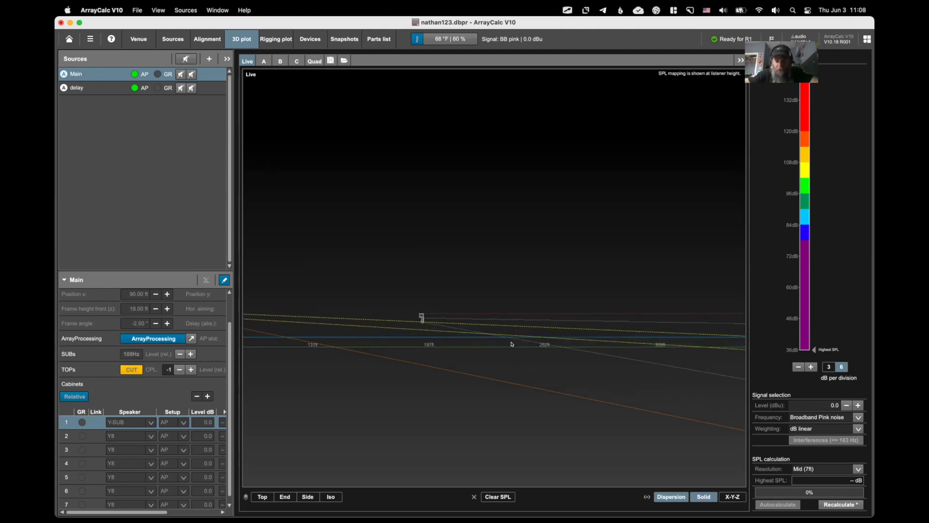
{"action": "scroll", "coordinate": [512, 344], "scroll_direction": "up", "scroll_amount": 1}
{"action": "scroll", "coordinate": [512, 344], "scroll_direction": "up", "scroll_amount": 1}
{"action": "scroll", "coordinate": [509, 367], "scroll_direction": "up", "scroll_amount": 2}
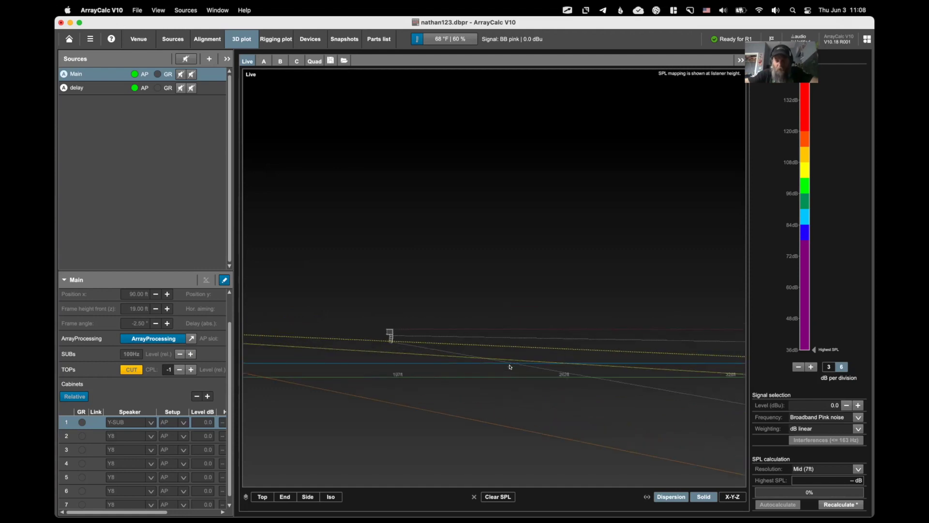
{"action": "mouse_move", "coordinate": [505, 355]}
{"action": "left_mouse_down"}
{"action": "mouse_move", "coordinate": [512, 232]}
{"action": "mouse_move", "coordinate": [519, 211]}
{"action": "mouse_move", "coordinate": [525, 218]}
{"action": "left_mouse_up"}
{"action": "scroll", "coordinate": [527, 208], "scroll_direction": "up", "scroll_amount": 1}
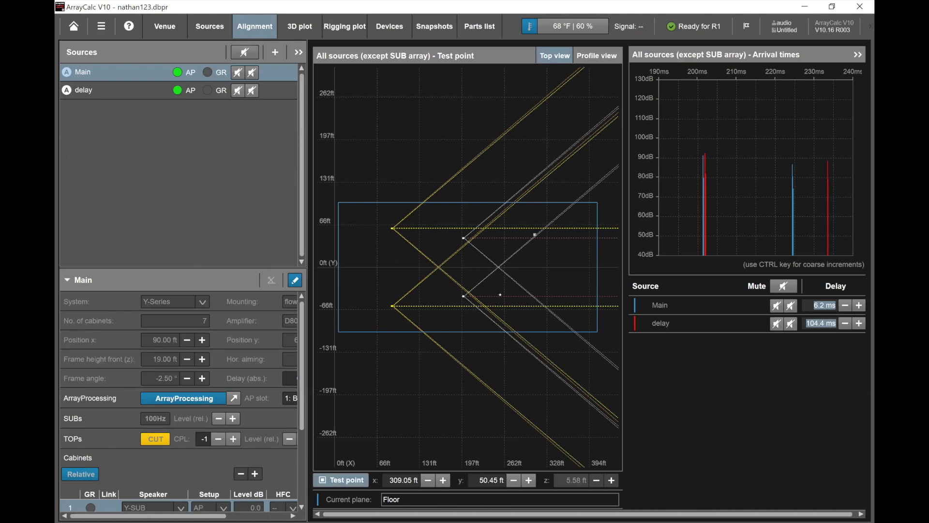
Place the test point below the centre line and step the relay delay up, then down.
{"action": "left_click", "coordinate": [506, 294]}
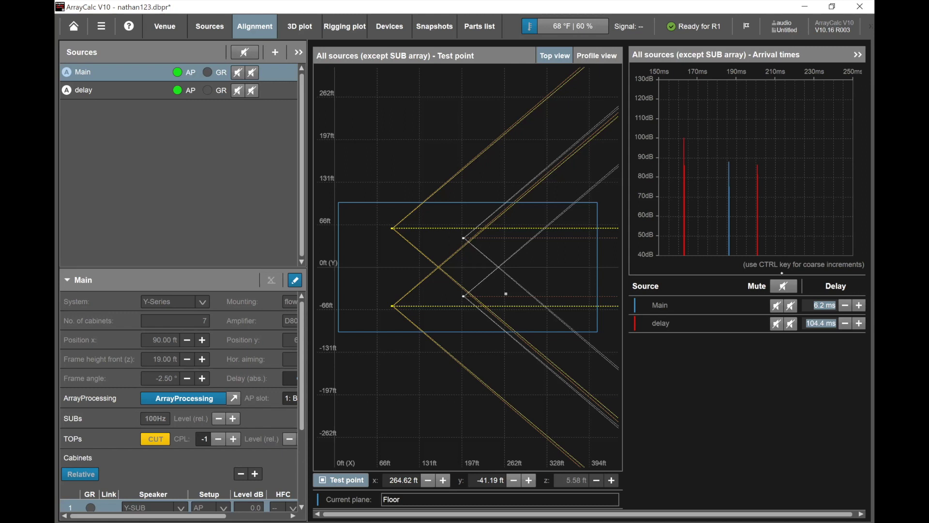
{"action": "left_click", "coordinate": [860, 324]}
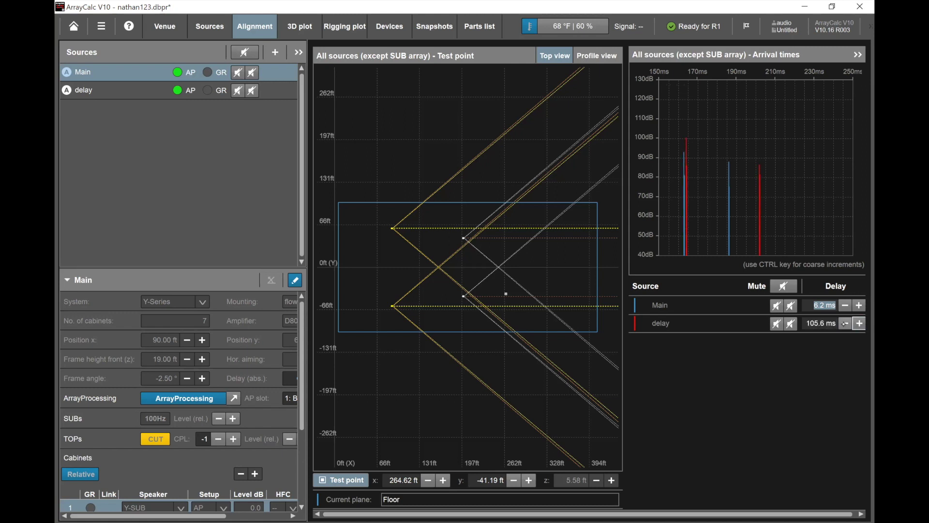
{"action": "left_click", "coordinate": [845, 323]}
{"action": "left_click", "coordinate": [845, 323]}
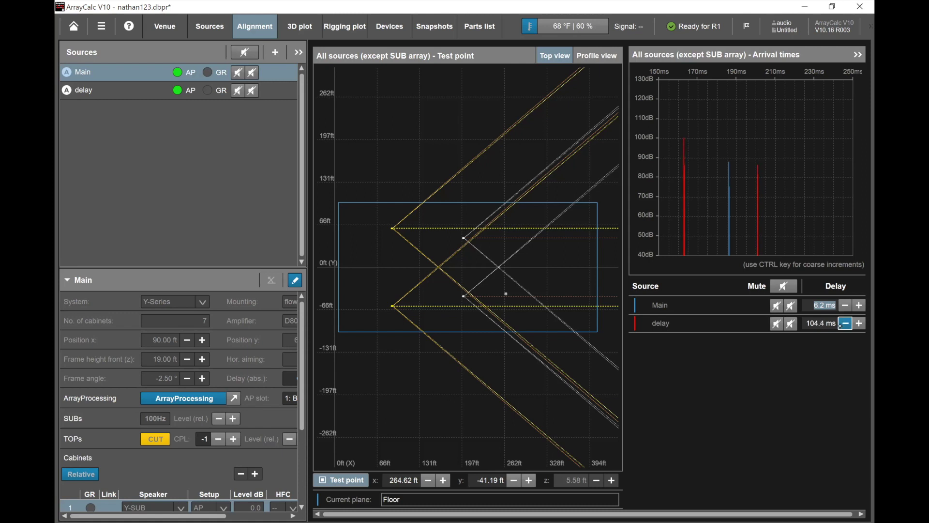
{"action": "left_click", "coordinate": [844, 324]}
{"action": "left_click", "coordinate": [845, 324]}
{"action": "left_click", "coordinate": [844, 323]}
{"action": "left_click", "coordinate": [844, 324]}
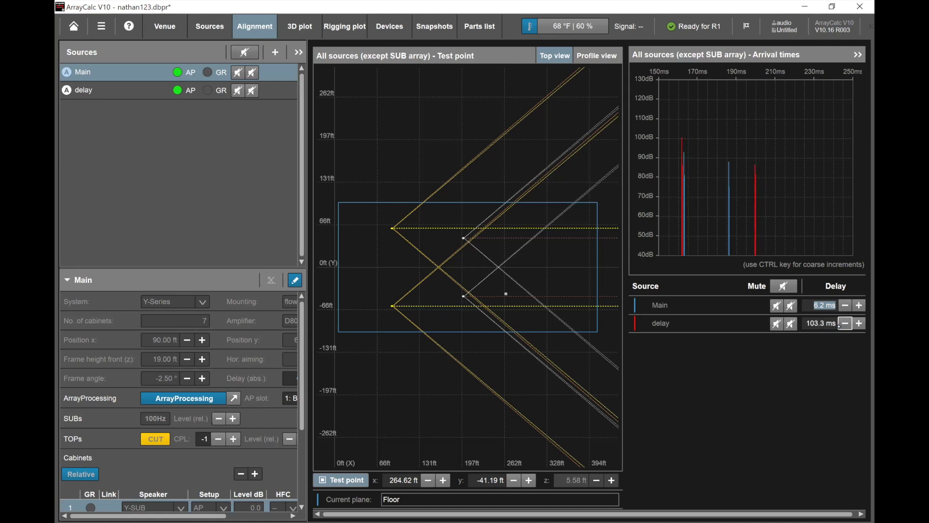
{"action": "left_click", "coordinate": [844, 323]}
{"action": "left_click", "coordinate": [844, 323]}
Keep trimming the relay delay down and back up, settling at 104.3 ms.
{"action": "left_click", "coordinate": [845, 323]}
{"action": "left_click", "coordinate": [845, 323]}
{"action": "left_click", "coordinate": [845, 323]}
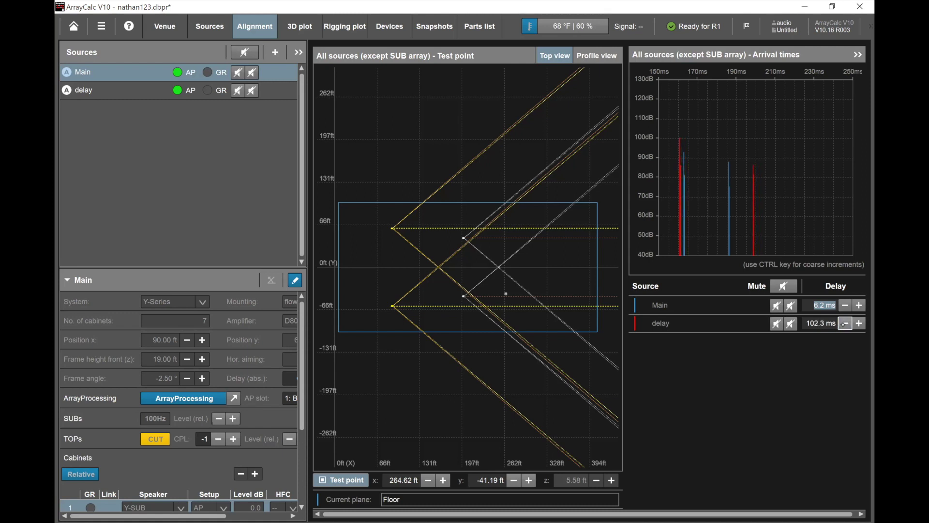
{"action": "left_click", "coordinate": [844, 324]}
{"action": "left_click", "coordinate": [859, 323]}
{"action": "left_click", "coordinate": [860, 323]}
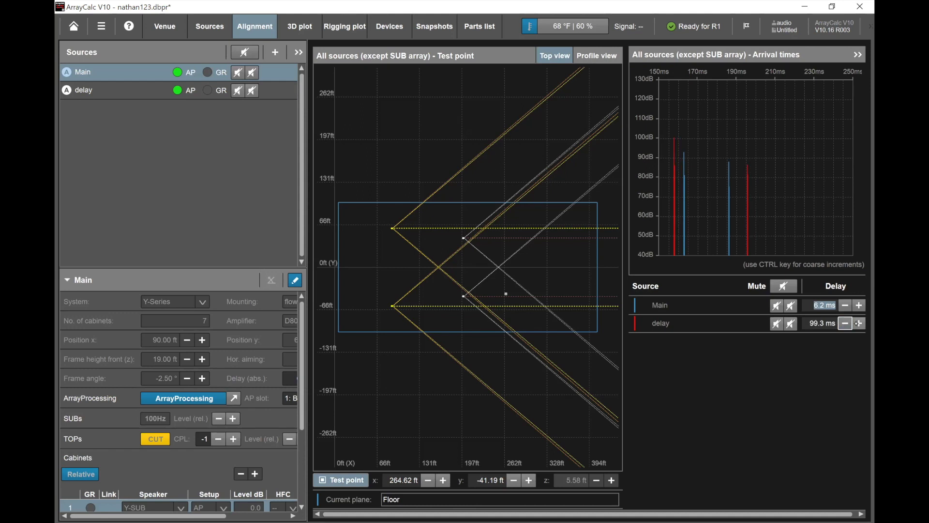
{"action": "left_click", "coordinate": [860, 323]}
{"action": "left_click", "coordinate": [860, 323]}
{"action": "left_click", "coordinate": [845, 324]}
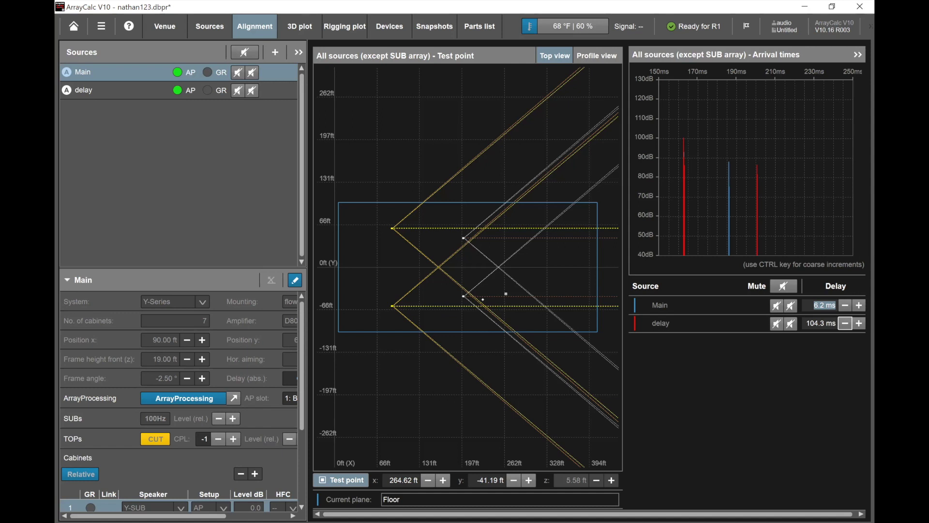
Drag the test point up to x 291.47 ft, y 5.09 ft near the centre line.
{"action": "left_click_drag", "start_coordinate": [526, 262], "coordinate": [529, 254]}
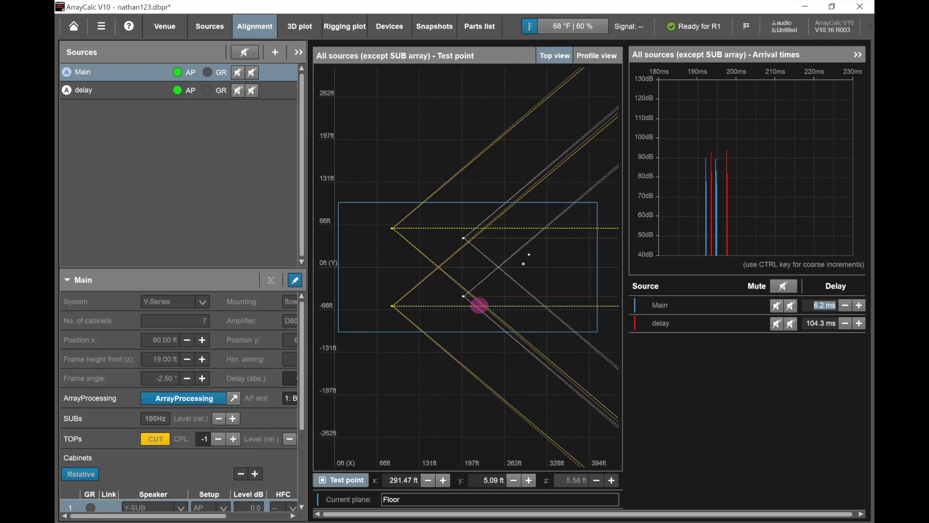
Try test point positions from the lower relay out to the venue's far end and back.
{"action": "left_click", "coordinate": [479, 305]}
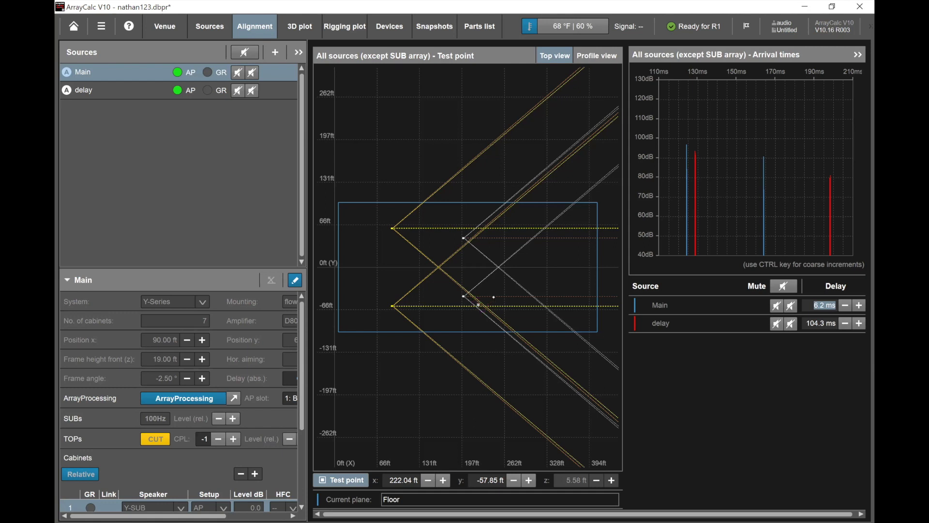
{"action": "left_click", "coordinate": [494, 300]}
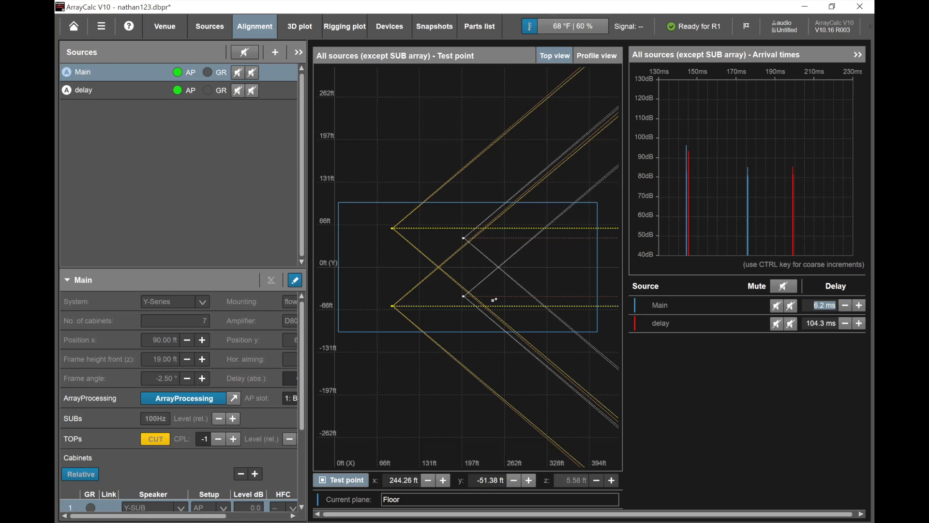
{"action": "mouse_move", "coordinate": [494, 299]}
{"action": "left_mouse_down"}
{"action": "mouse_move", "coordinate": [540, 362]}
{"action": "mouse_move", "coordinate": [504, 299]}
{"action": "left_mouse_up"}
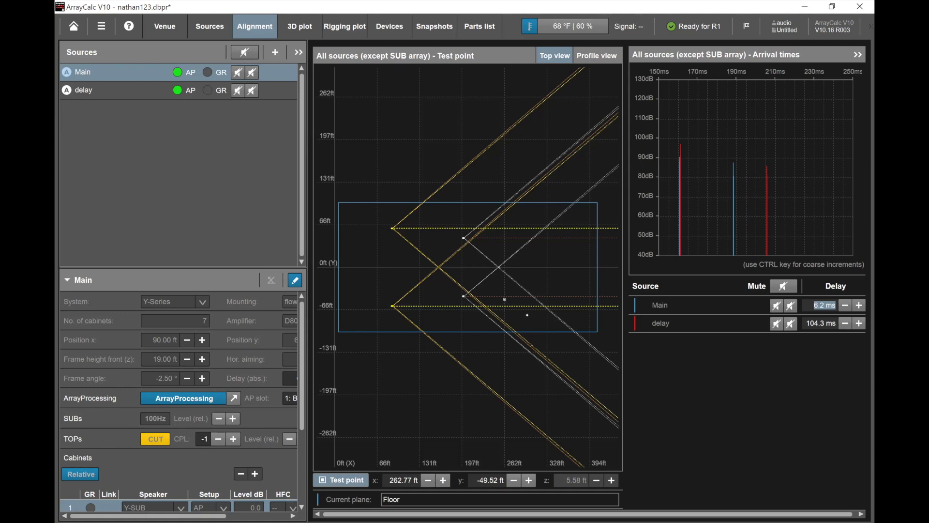
{"action": "left_click", "coordinate": [516, 299]}
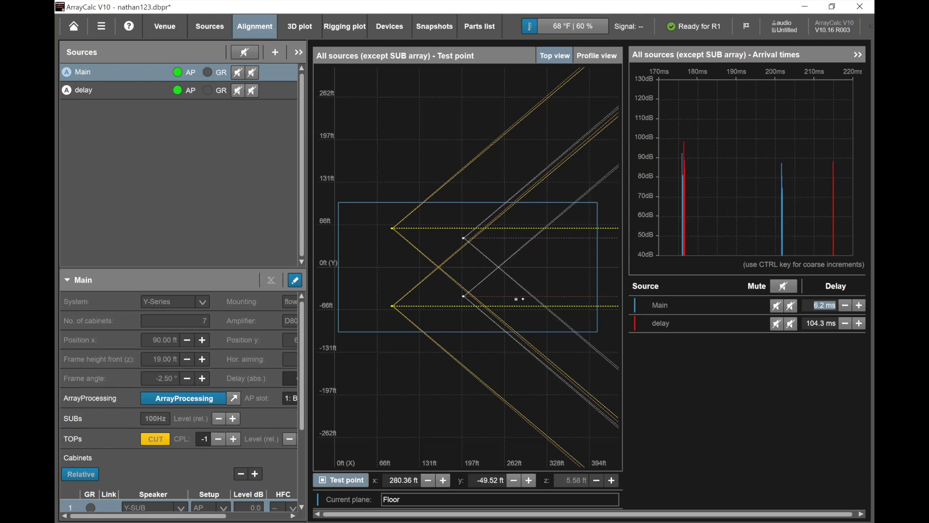
{"action": "left_click", "coordinate": [529, 299]}
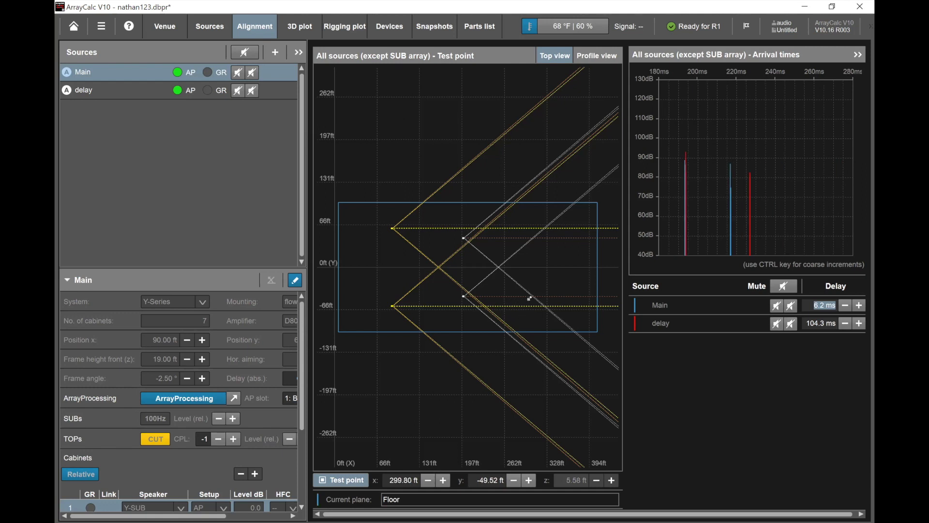
{"action": "left_click", "coordinate": [592, 295]}
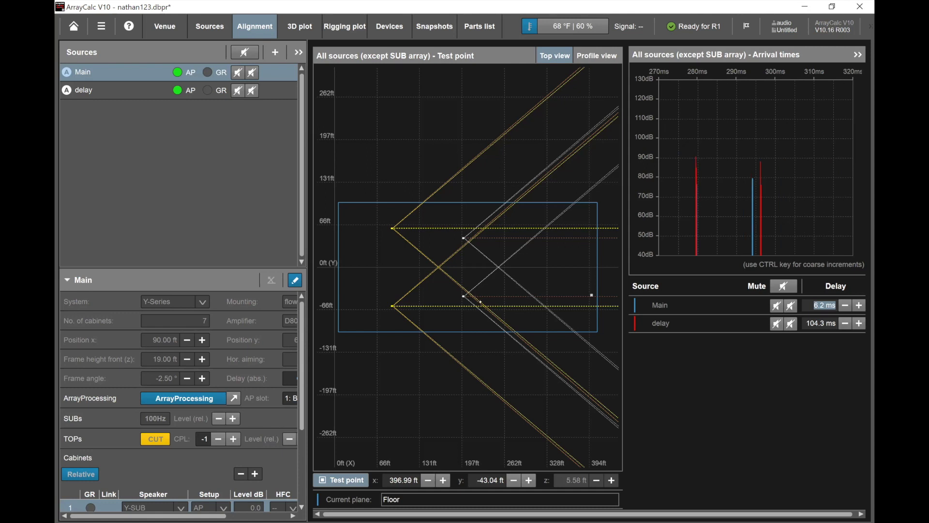
{"action": "left_click", "coordinate": [486, 302]}
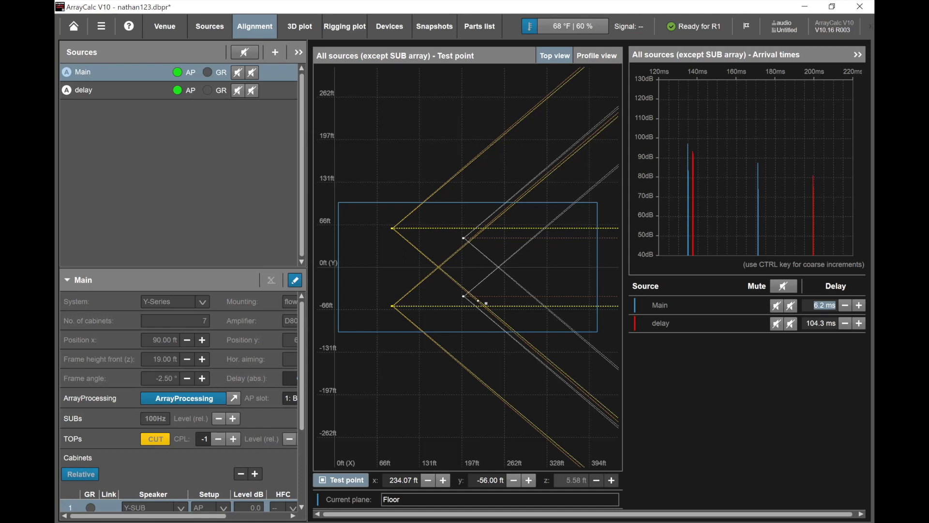
Fine-tune the test point to about x 213.71 ft, y -50.45 ft beside the lower relay.
{"action": "left_click_drag", "start_coordinate": [486, 305], "coordinate": [487, 308]}
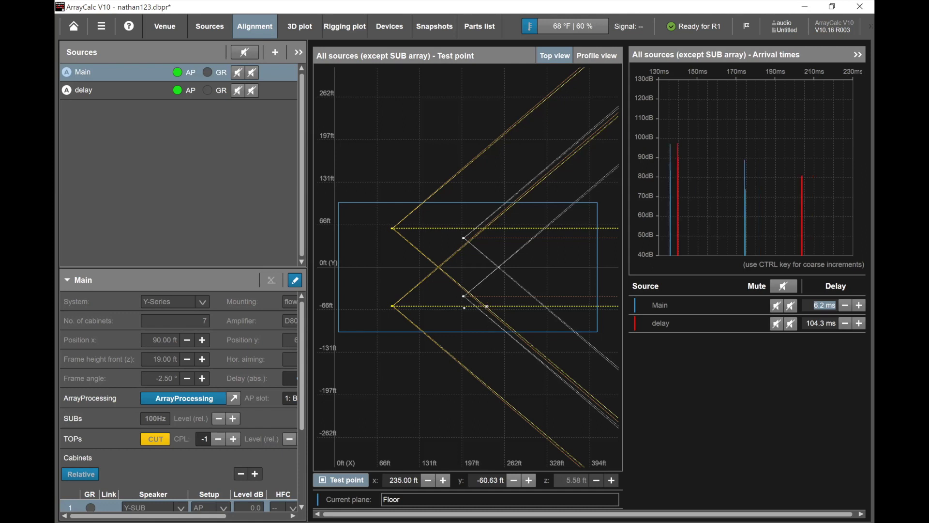
{"action": "left_click_drag", "start_coordinate": [487, 306], "coordinate": [471, 364]}
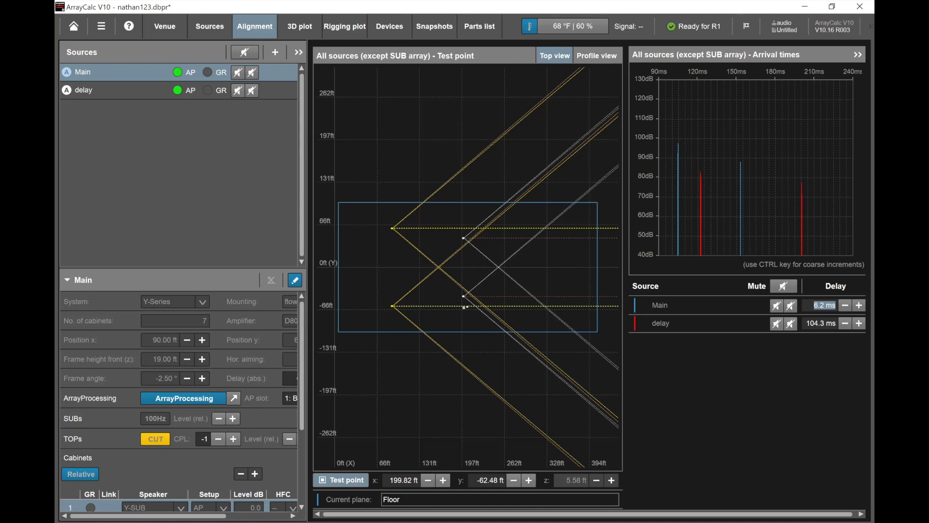
{"action": "left_click_drag", "start_coordinate": [465, 304], "coordinate": [464, 303]}
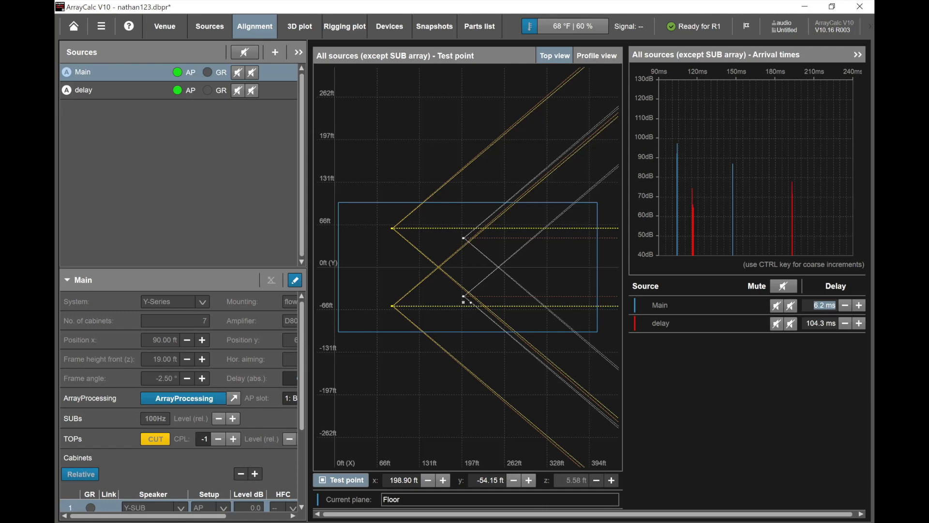
{"action": "left_click_drag", "start_coordinate": [467, 301], "coordinate": [474, 303]}
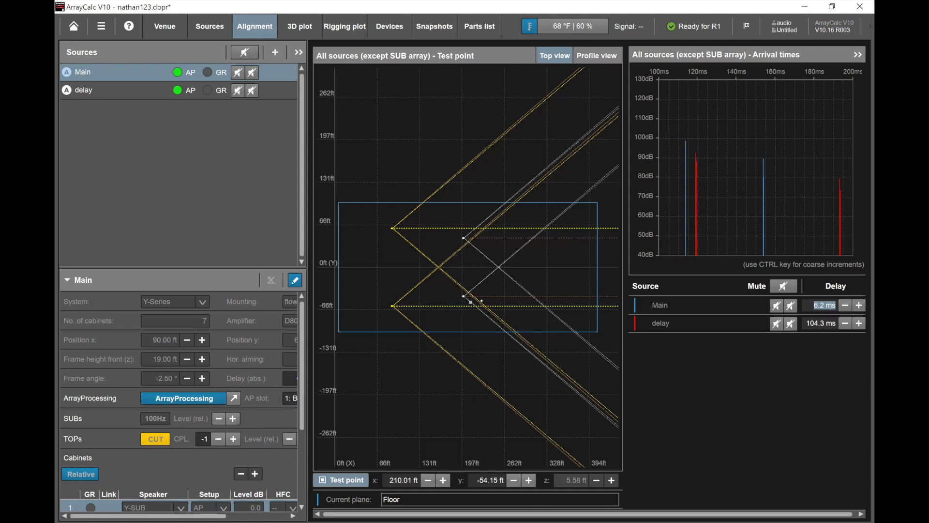
{"action": "left_click_drag", "start_coordinate": [471, 302], "coordinate": [485, 303]}
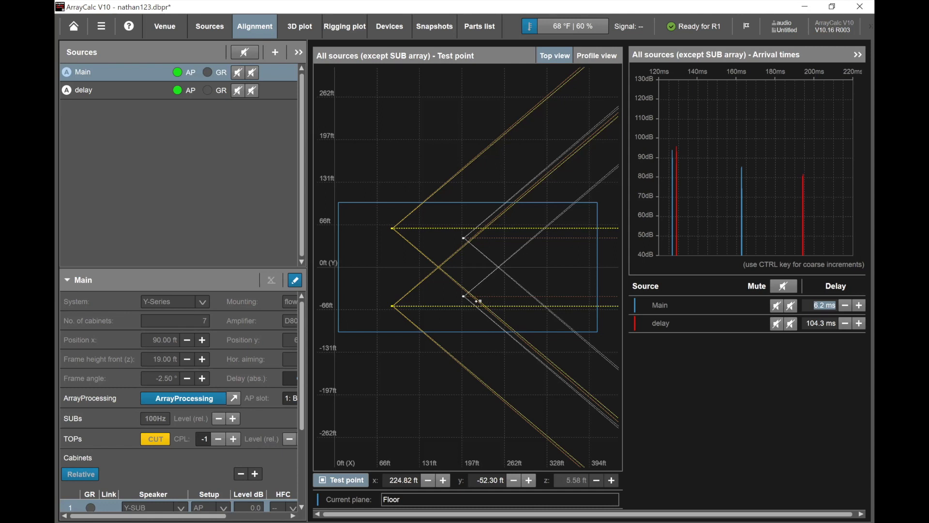
{"action": "left_click_drag", "start_coordinate": [479, 301], "coordinate": [476, 300]}
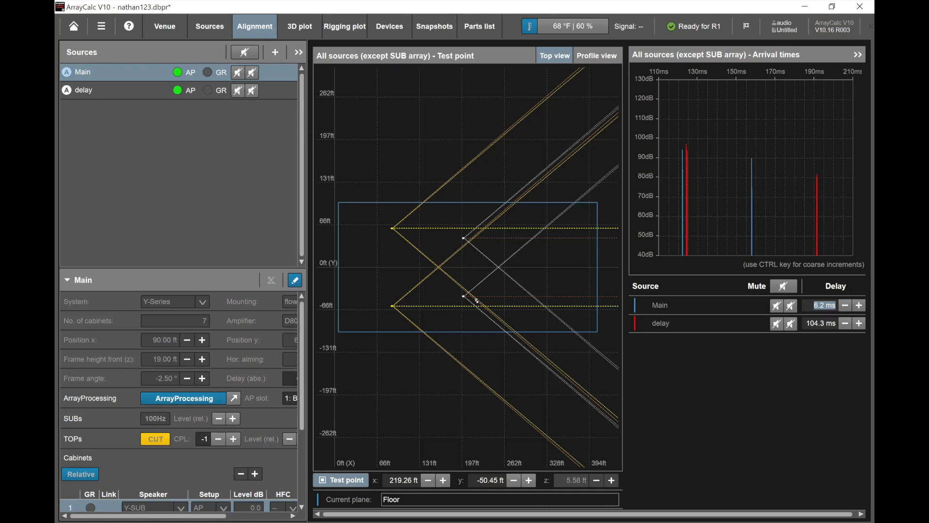
{"action": "left_click_drag", "start_coordinate": [476, 301], "coordinate": [473, 300]}
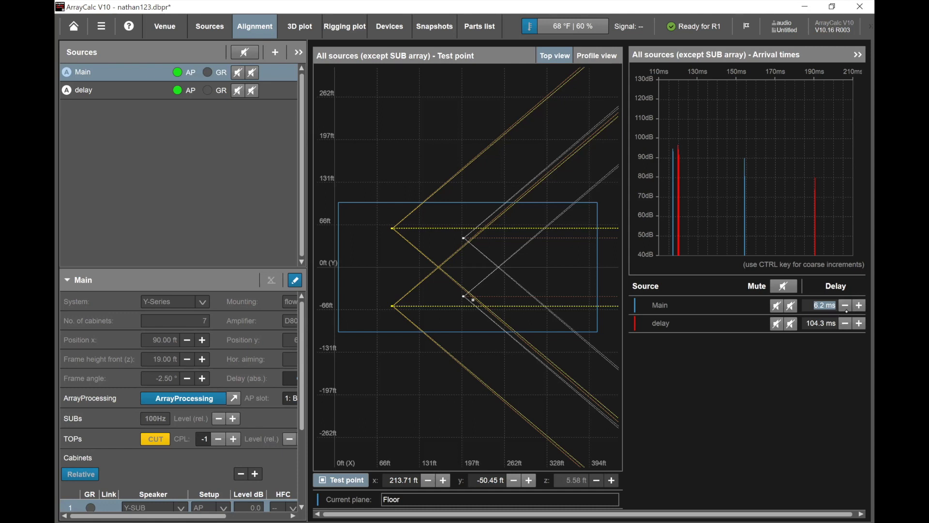
Lower the relay delay to 101.3 ms and mute the right side of Main and delay.
{"action": "left_click", "coordinate": [845, 323]}
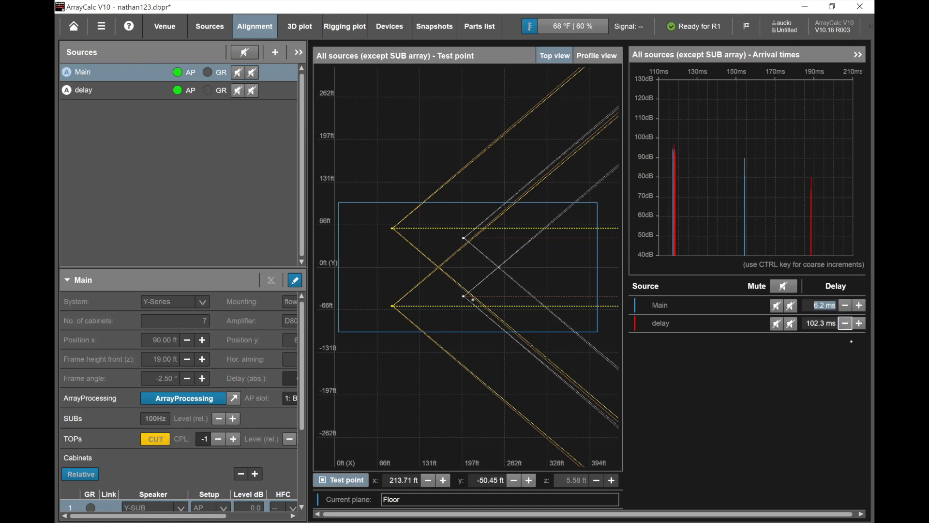
{"action": "left_click", "coordinate": [845, 323]}
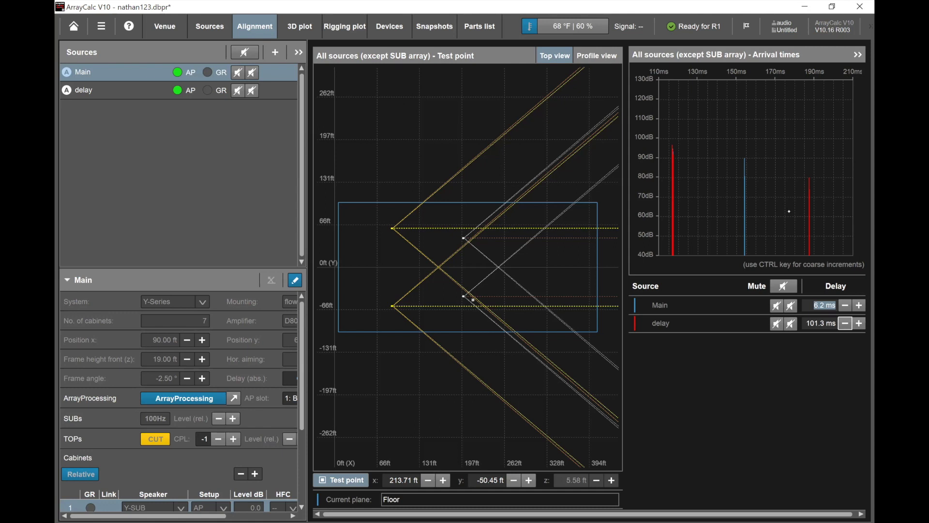
{"action": "left_click", "coordinate": [253, 72]}
{"action": "left_click", "coordinate": [252, 90]}
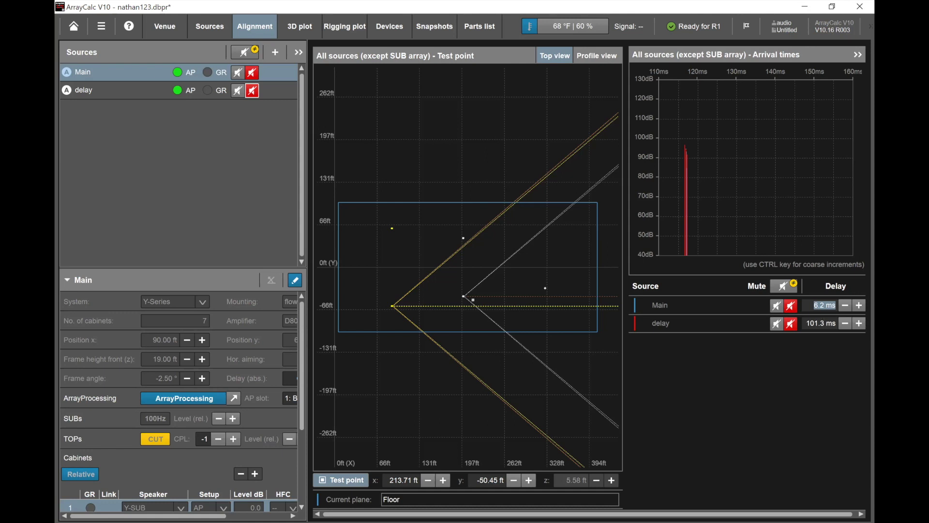
Move the test point out to 357 ft and back to 210.93 ft, then switch to the SPL map.
{"action": "left_click_drag", "start_coordinate": [558, 299], "coordinate": [568, 284]}
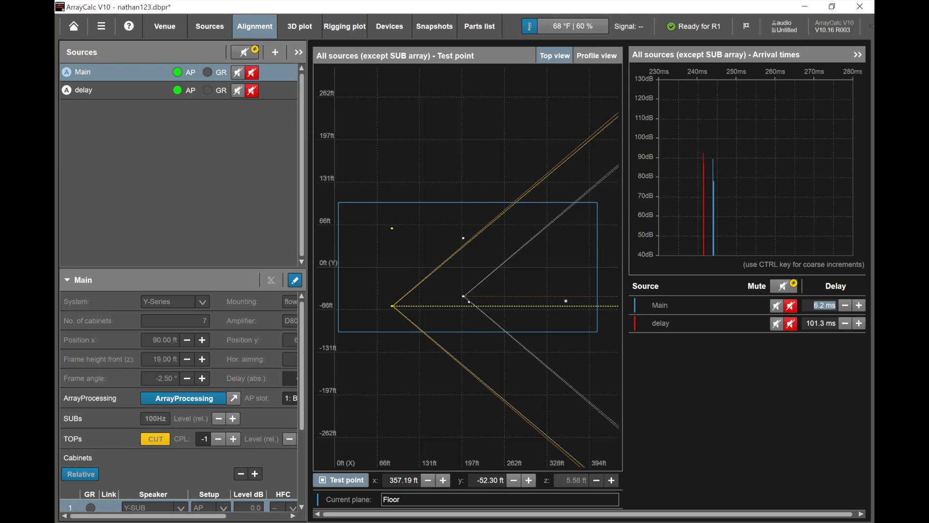
{"action": "left_click", "coordinate": [475, 292]}
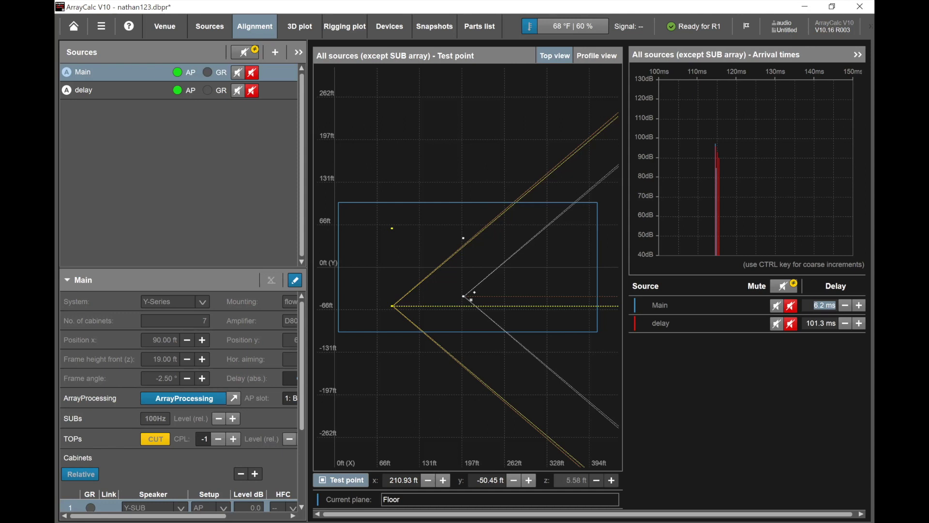
{"action": "key", "text": "F4"}
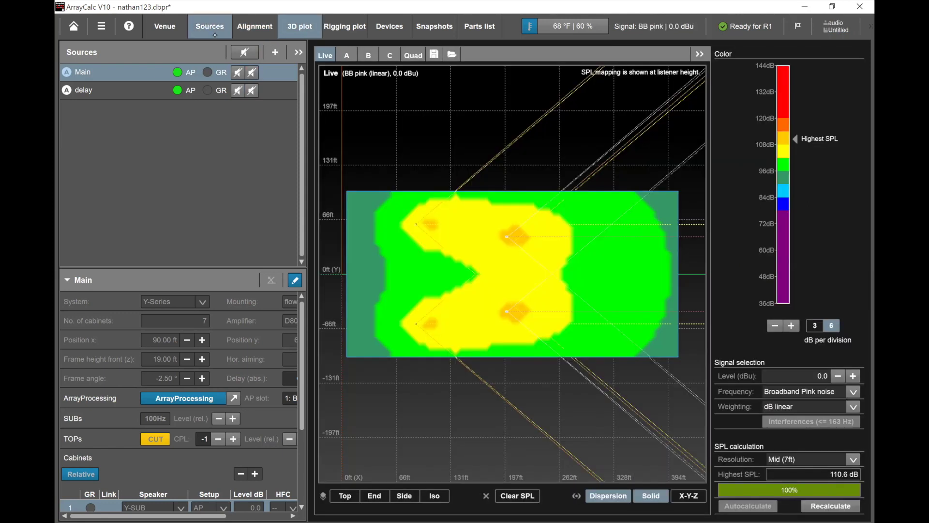
Return to the Alignment view with left and right Main and delay arrivals all plotted unmuted.
{"action": "left_click", "coordinate": [255, 27]}
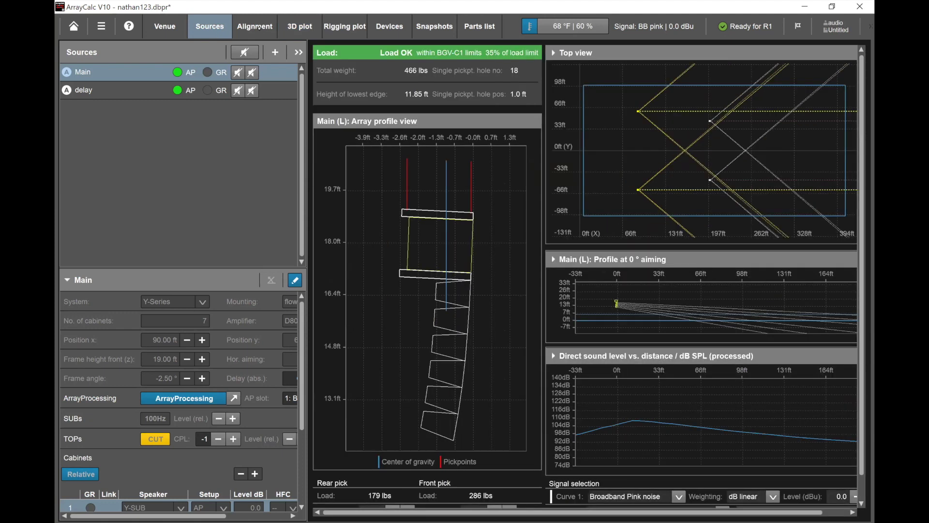
{"action": "left_click", "coordinate": [256, 28]}
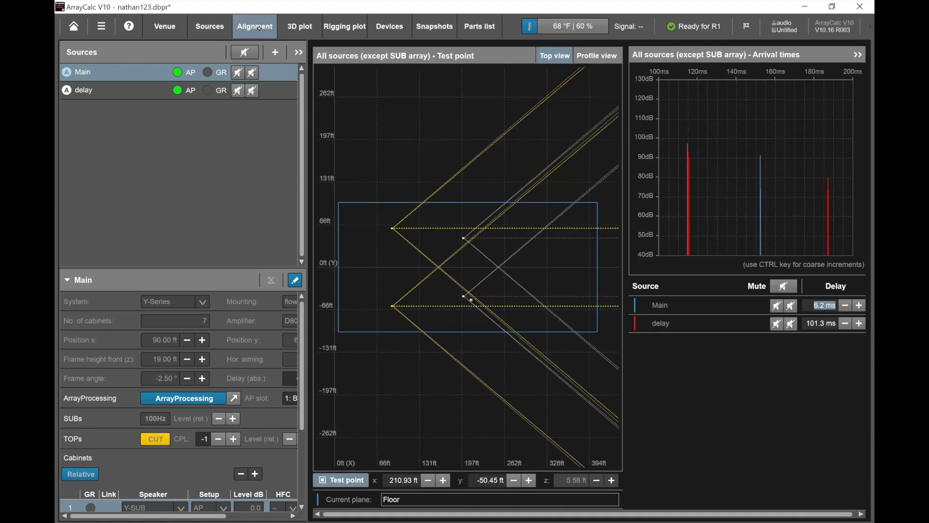